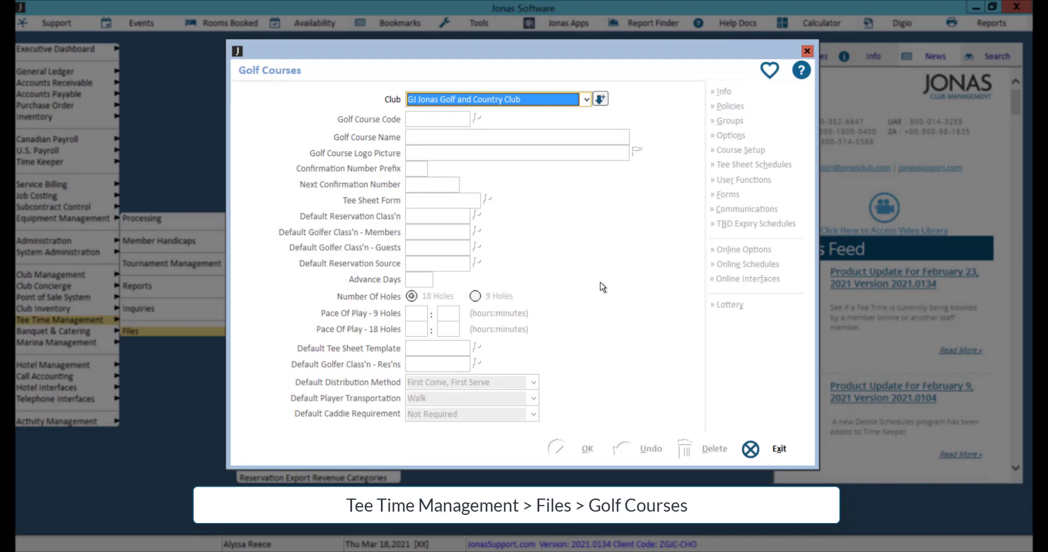
Step: Load The Royal Govan Golf Course from the golf course list
key("Return")
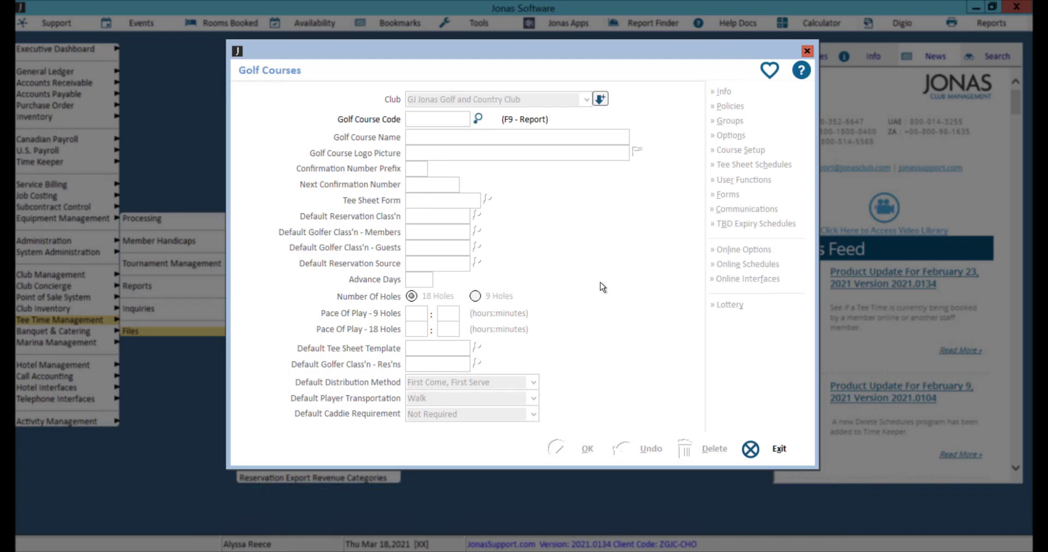
key("Return")
key("Down")
key("Down")
key("Down")
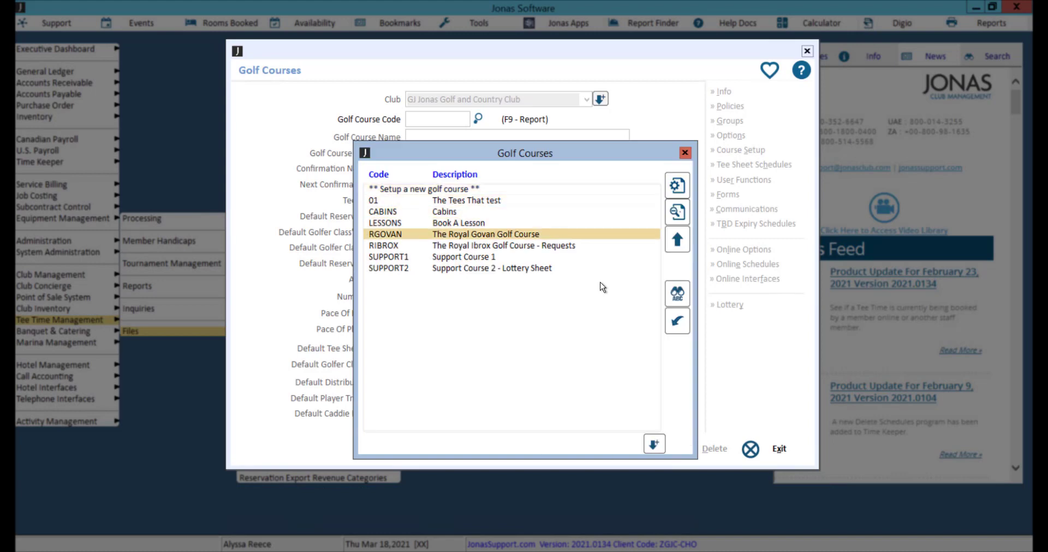
key("Return")
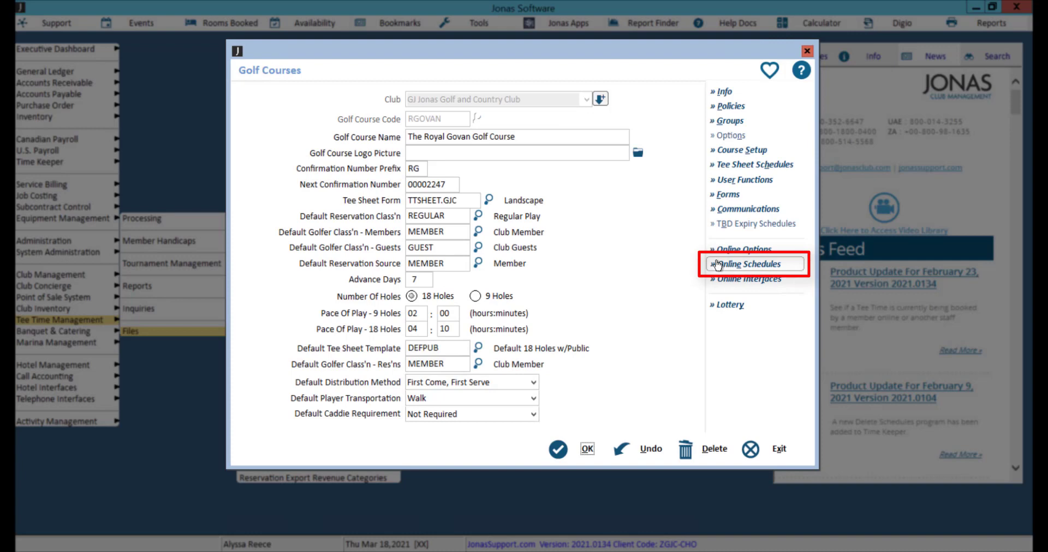
Step: Review and confirm the course's 7 day online tee sheet schedule line
left_click(718, 265)
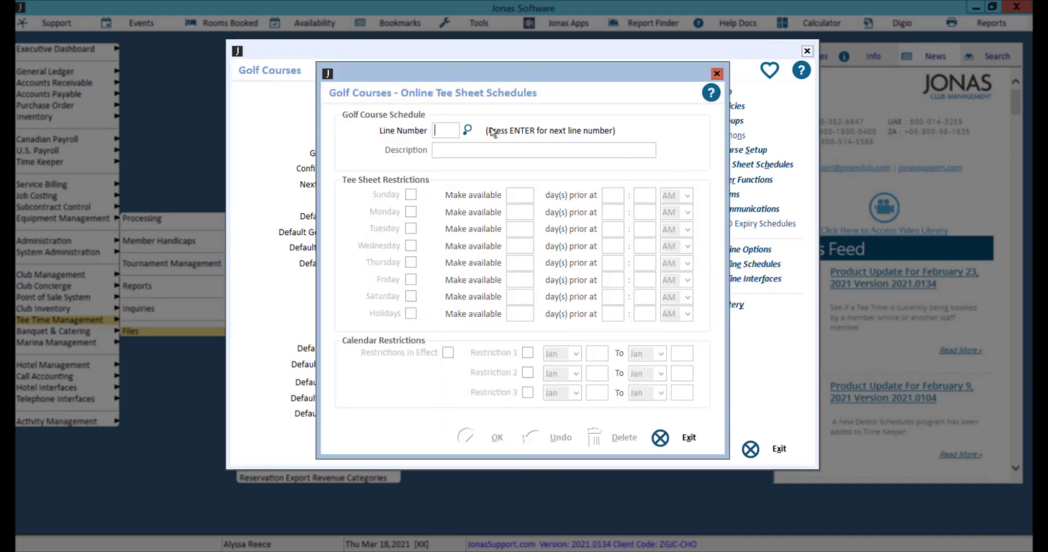
left_click(469, 131)
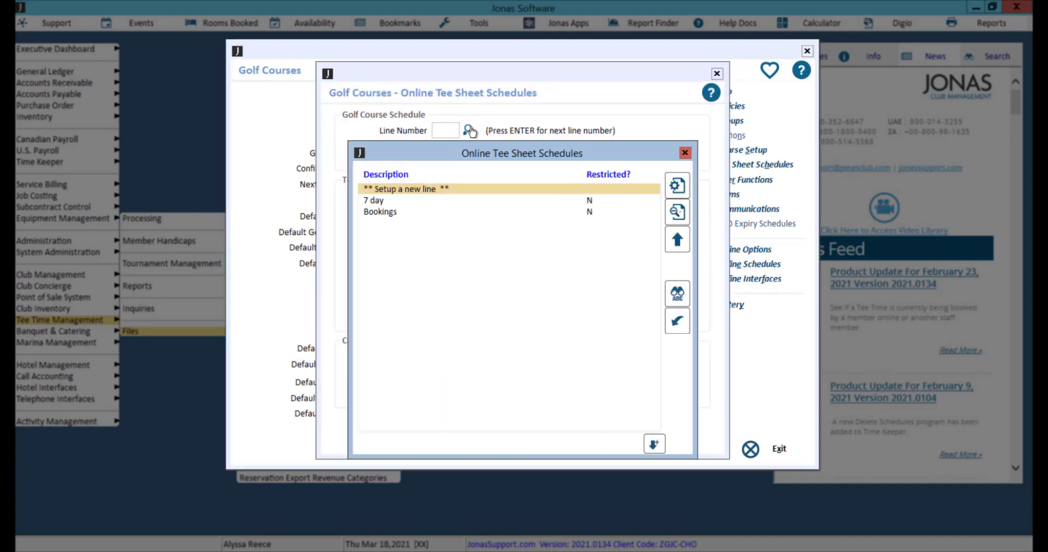
double_click(464, 201)
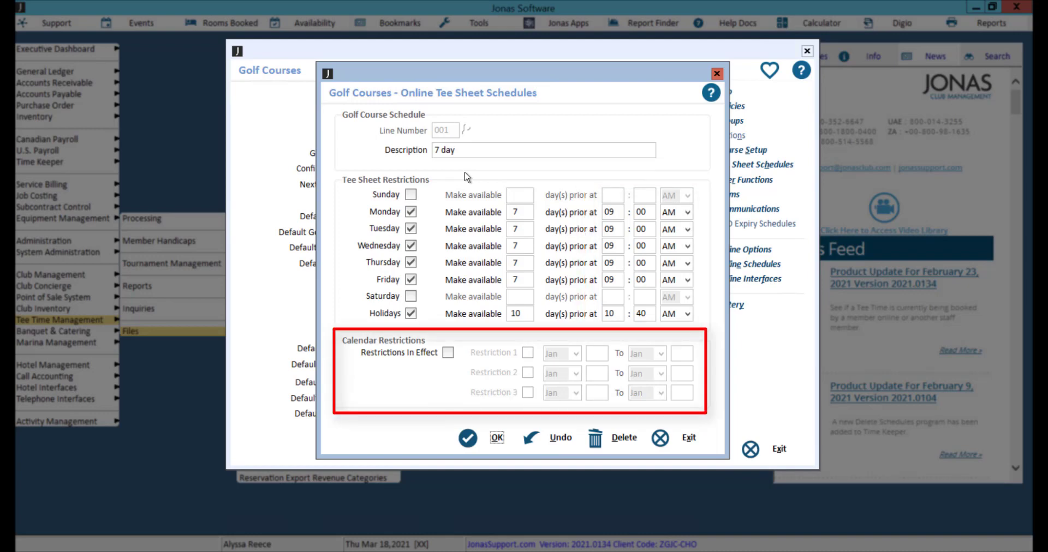
left_click(469, 440)
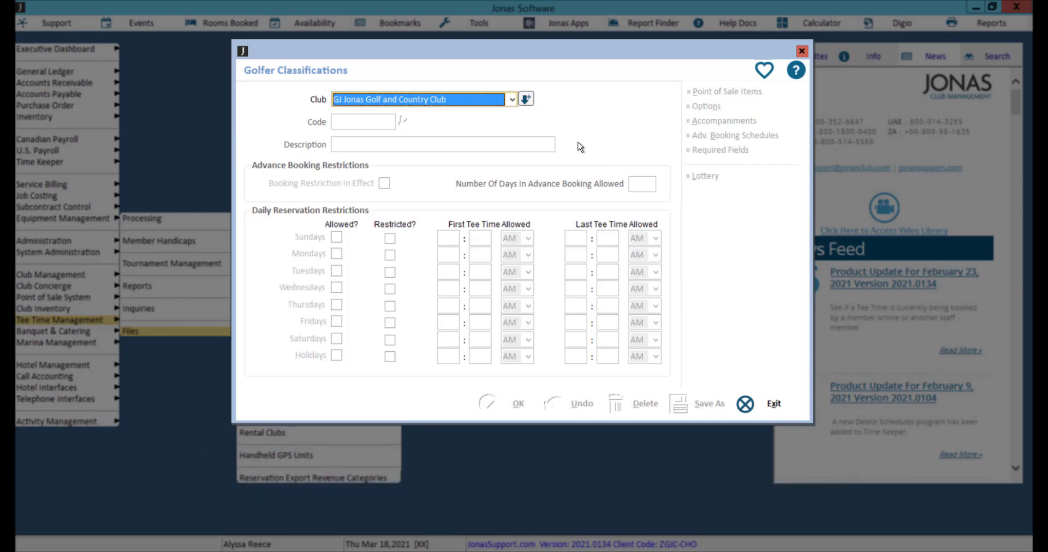
Step: Load the CHILD Child Members classification from the golfer classification code list
key("Tab")
key("Return")
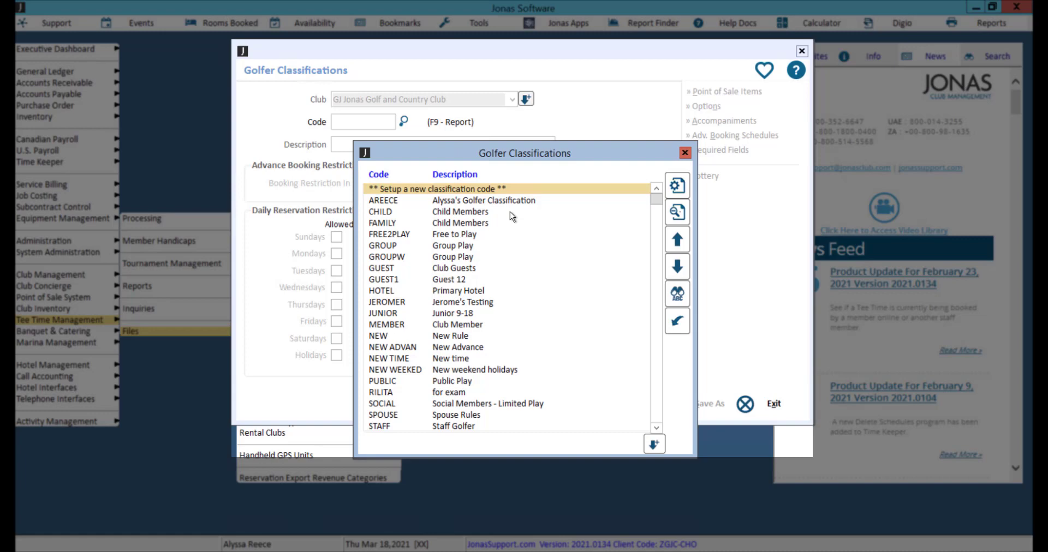
double_click(479, 212)
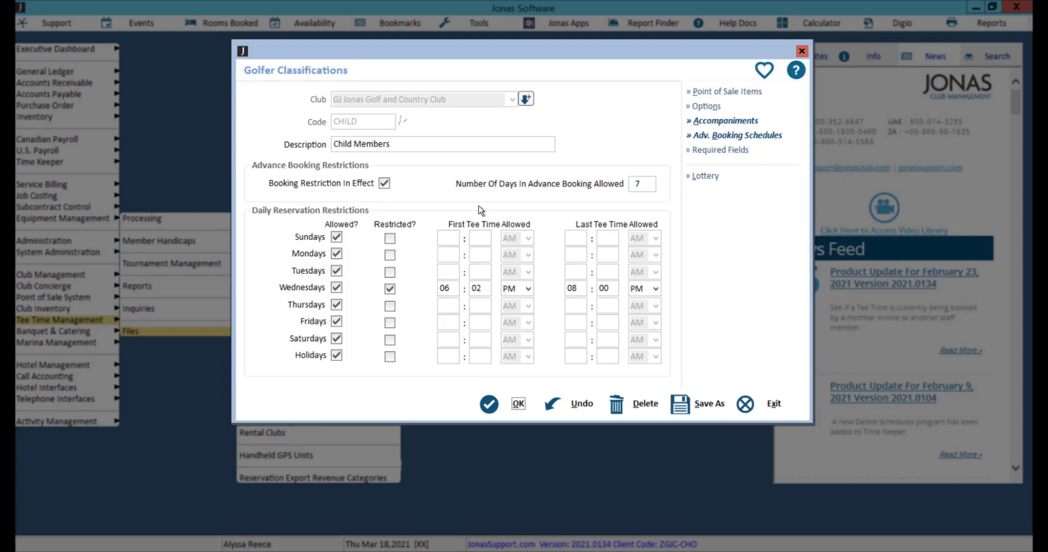
Step: Review CHILD's Test advance booking schedule, then turn off Booking Restriction In Effect
left_click(753, 137)
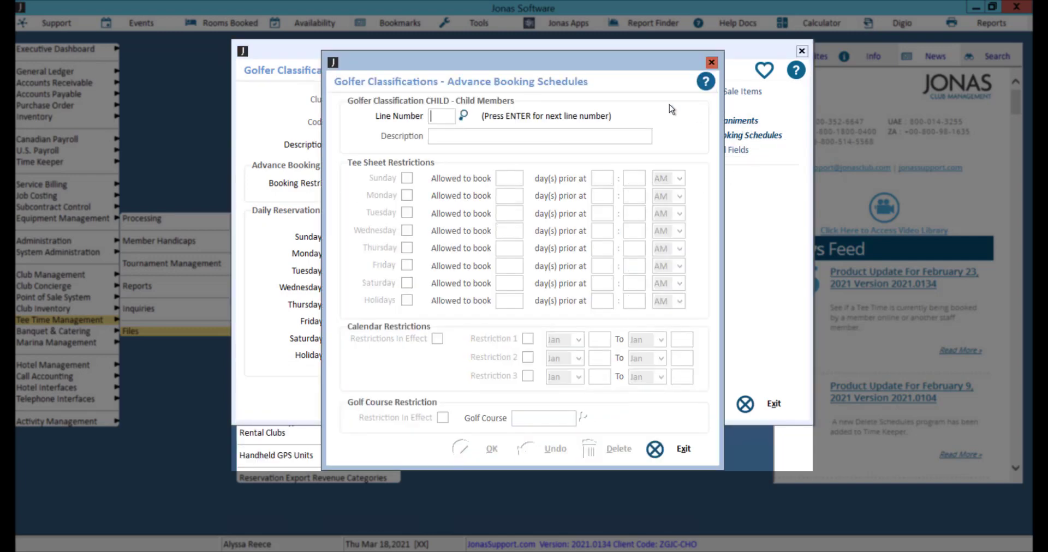
left_click(463, 116)
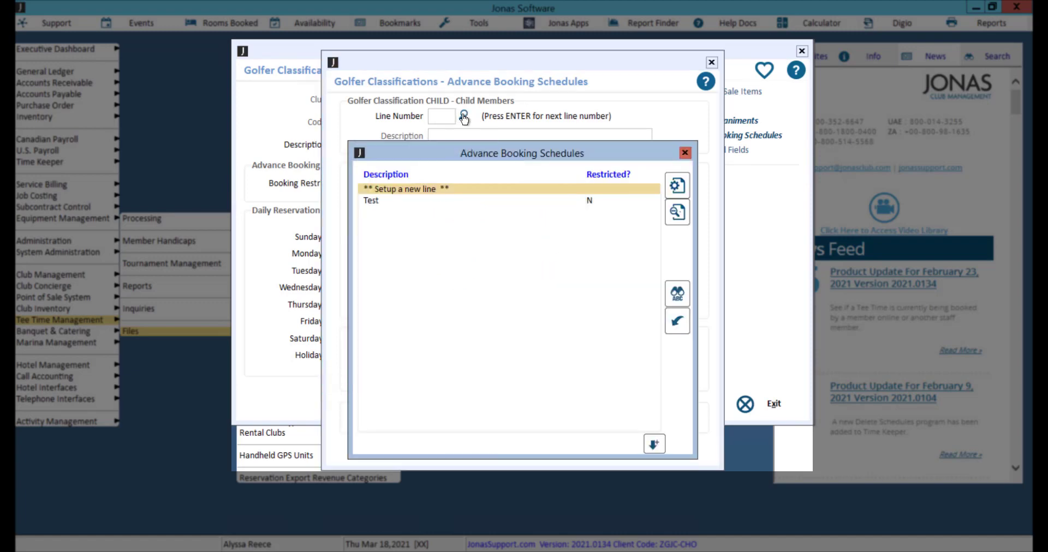
double_click(472, 199)
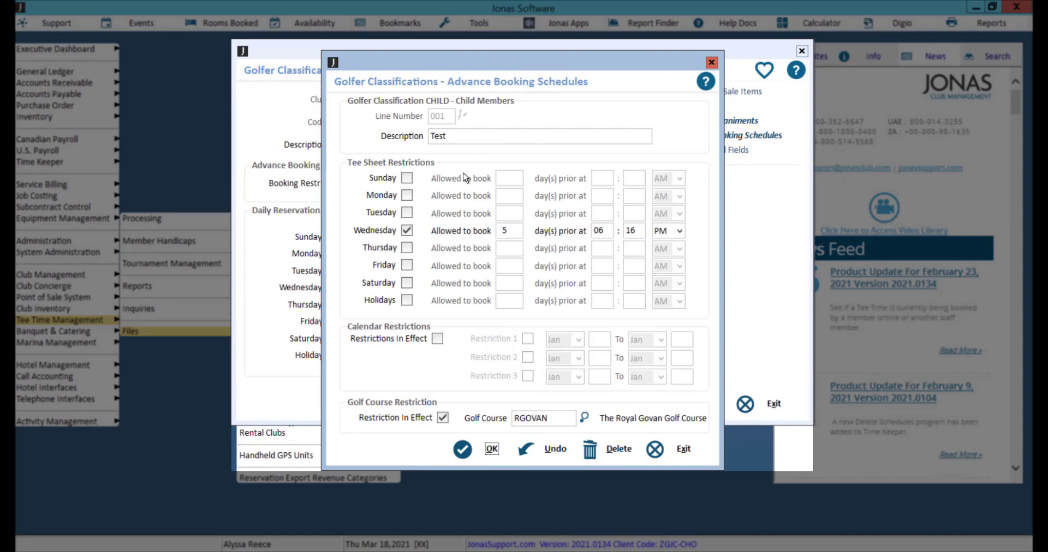
left_click(462, 455)
left_click(458, 452)
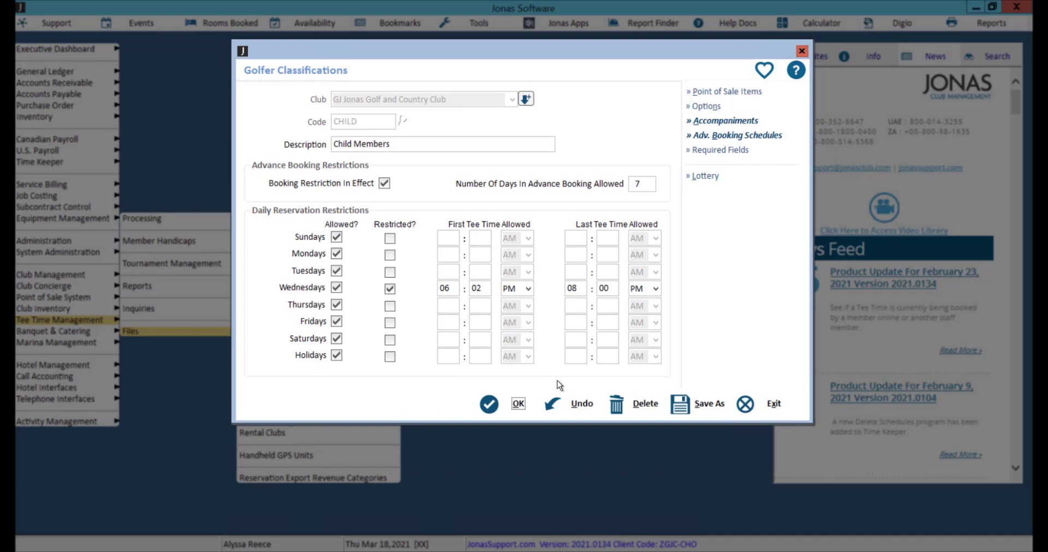
left_click(384, 183)
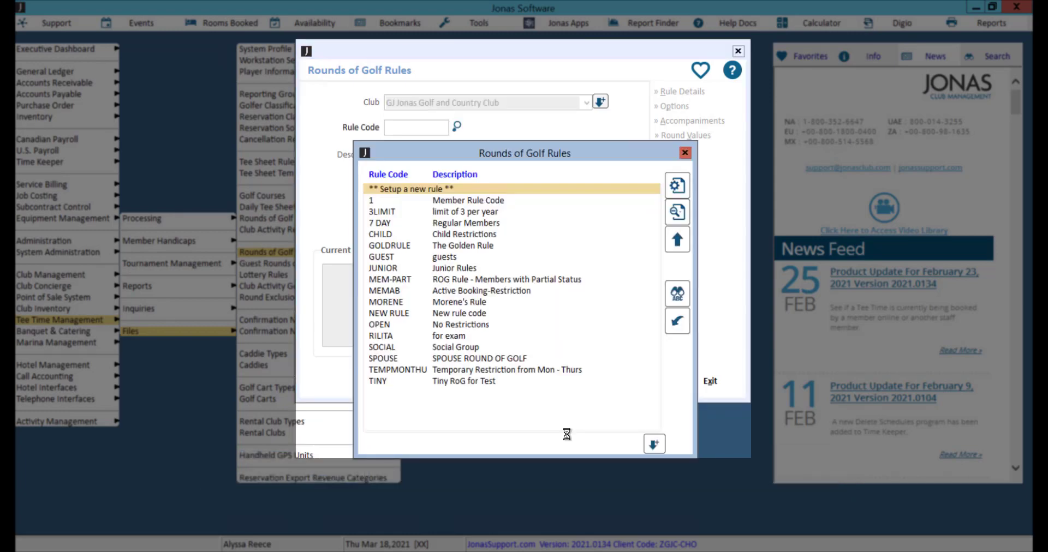
Step: Load the CHILD Child Restrictions rule and review its 365-day advance booking options
double_click(490, 233)
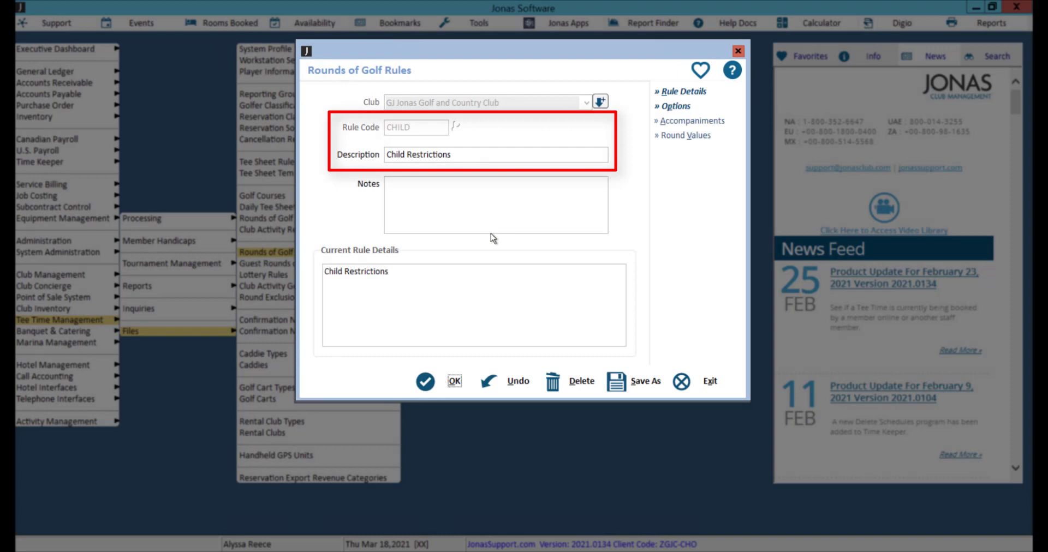
left_click(677, 107)
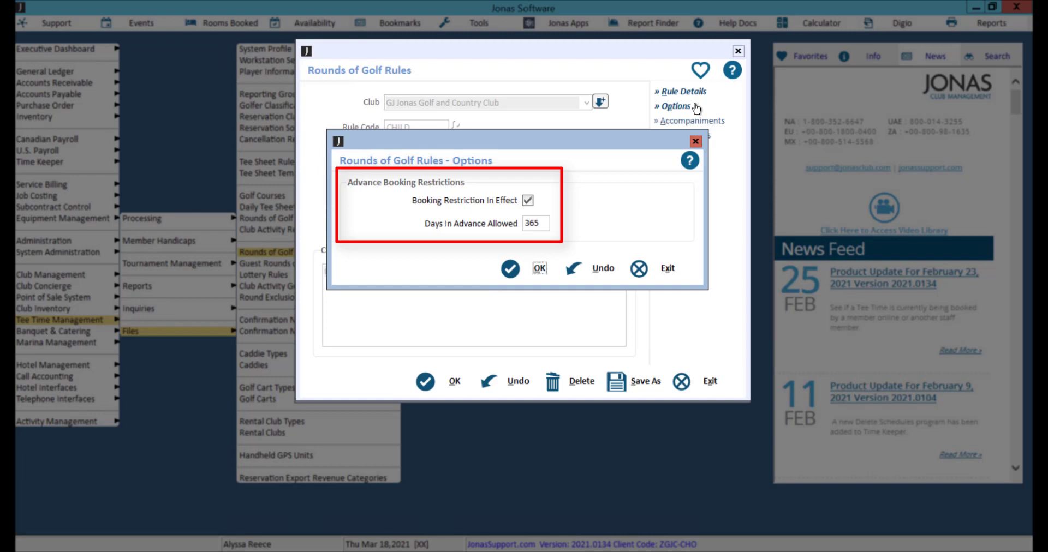
left_click(523, 280)
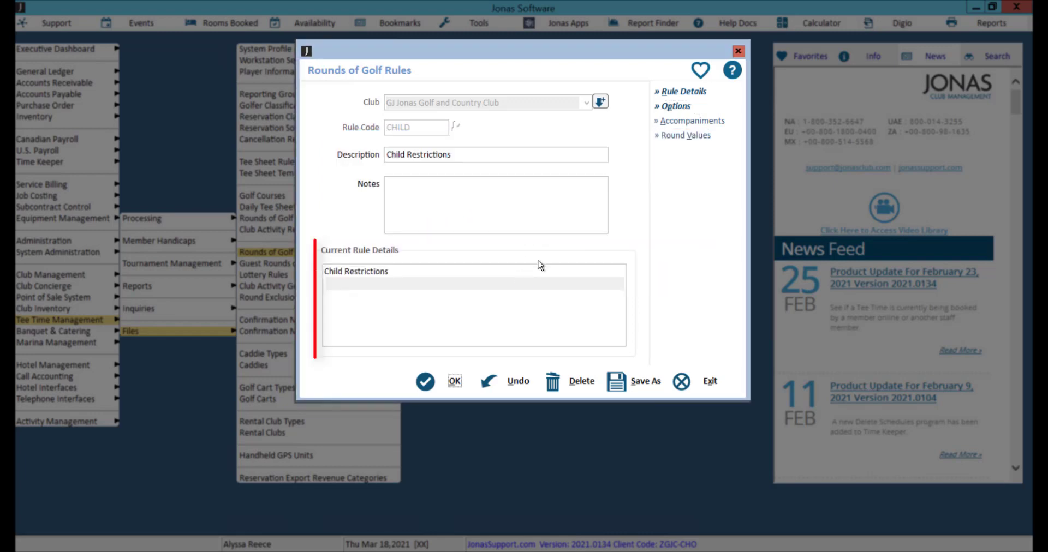
Step: List the rule's detail lines, showing line 001 Child Restrictions
left_click(533, 272)
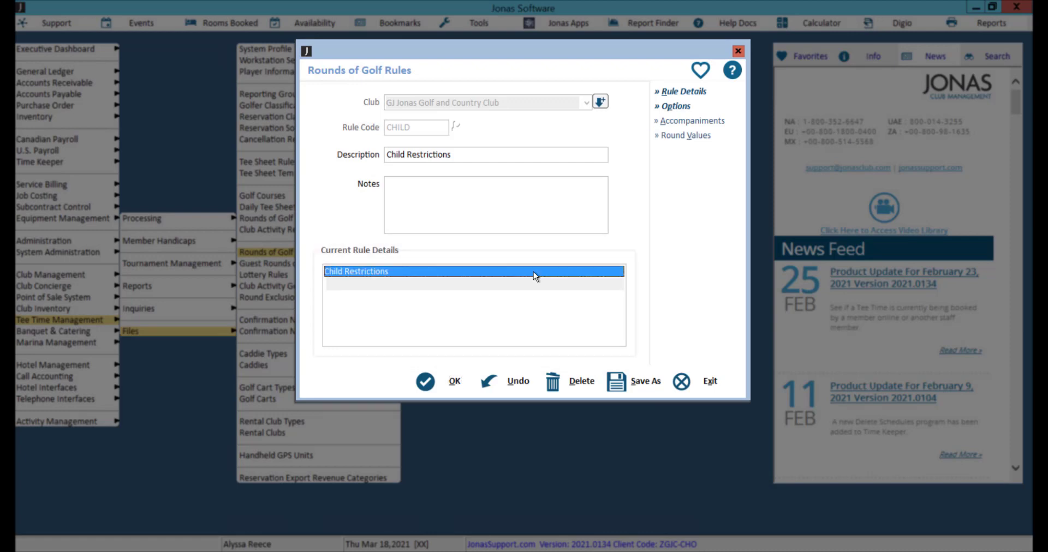
left_click(710, 93)
left_click(424, 109)
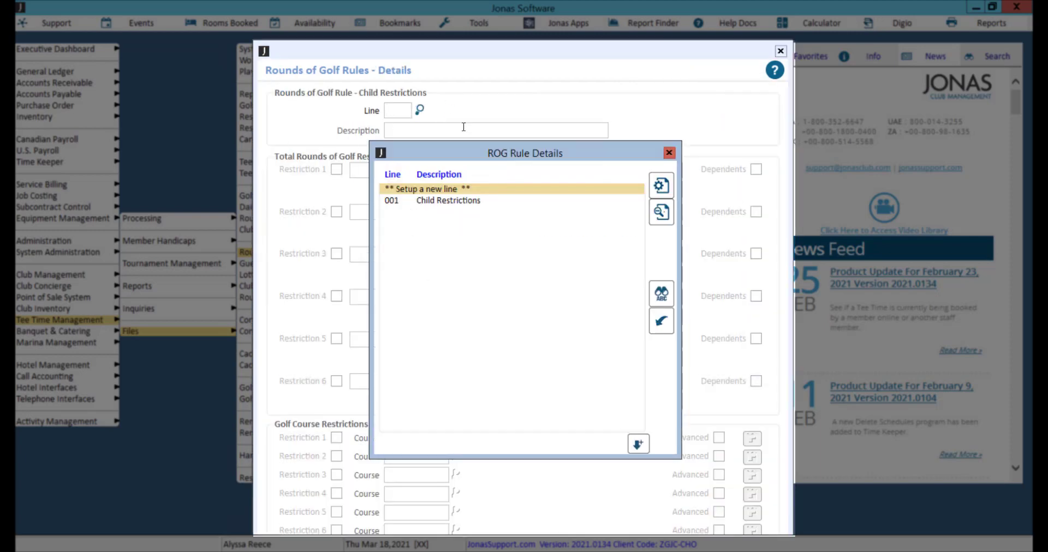
Step: Review line 001's Range period for Restriction 1 and Royal Govan's advanced day and date limits
double_click(473, 200)
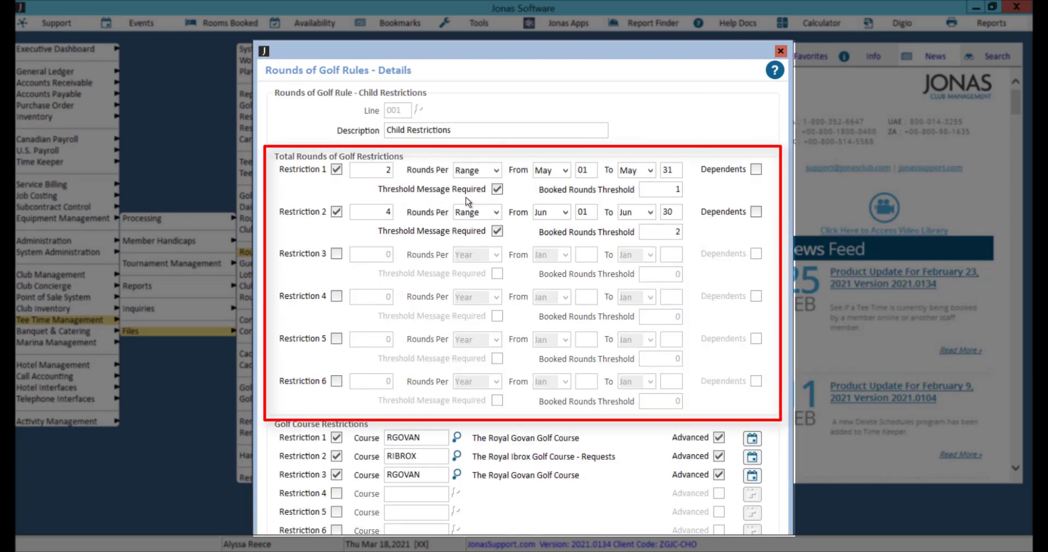
left_click(496, 174)
left_click(512, 188)
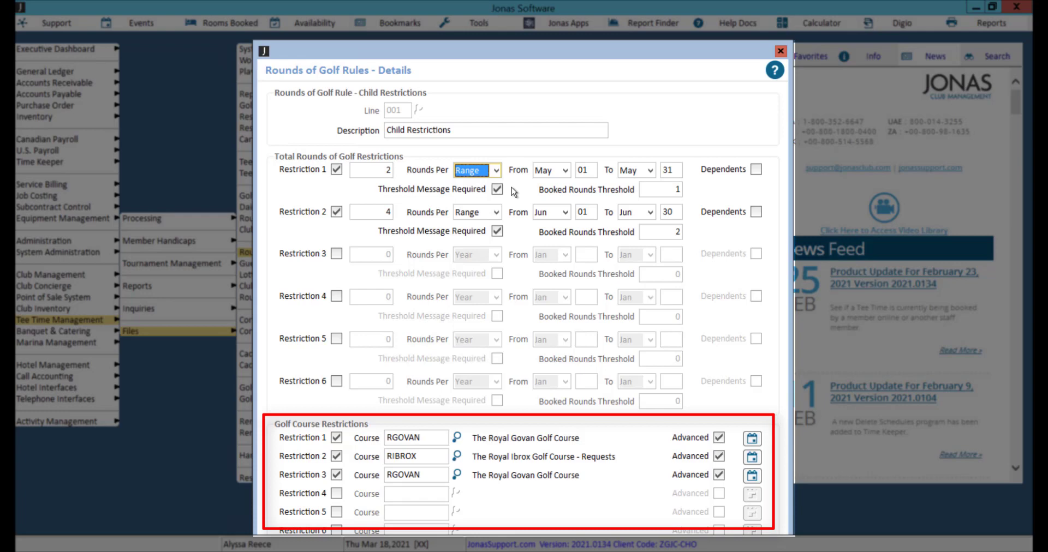
left_click(752, 438)
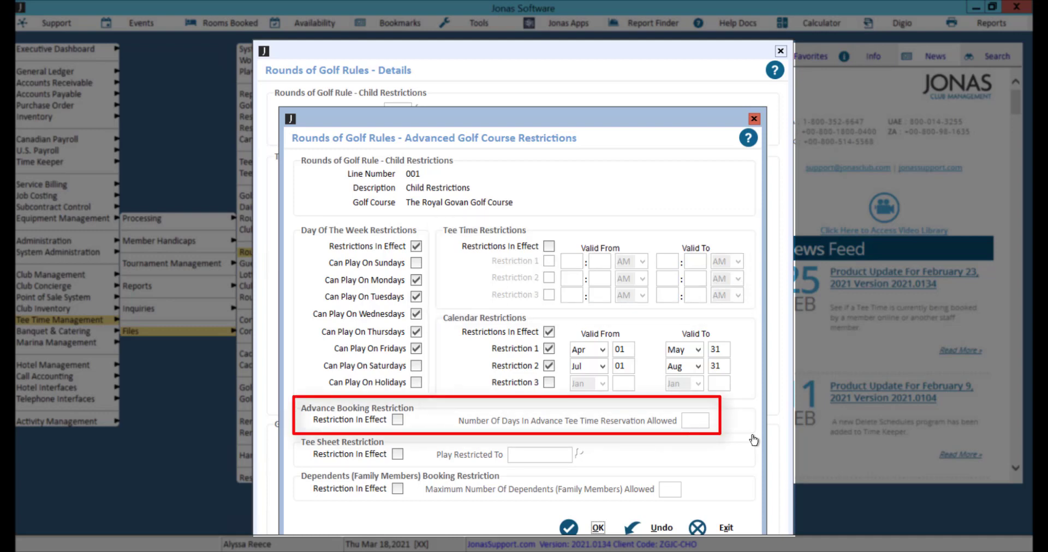
left_click(598, 527)
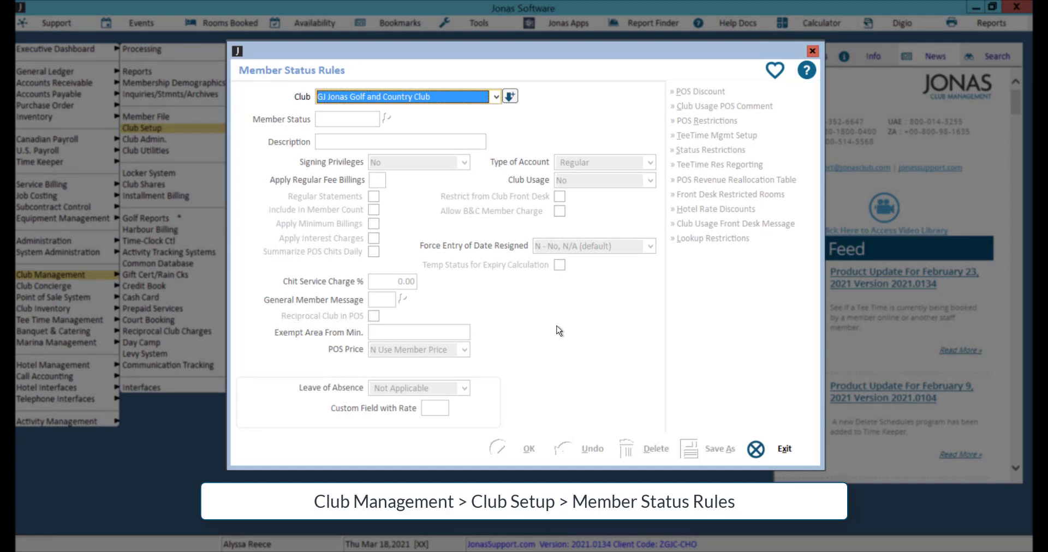
Step: Load the CHILD member status rule and view its tee time setup
key("Tab")
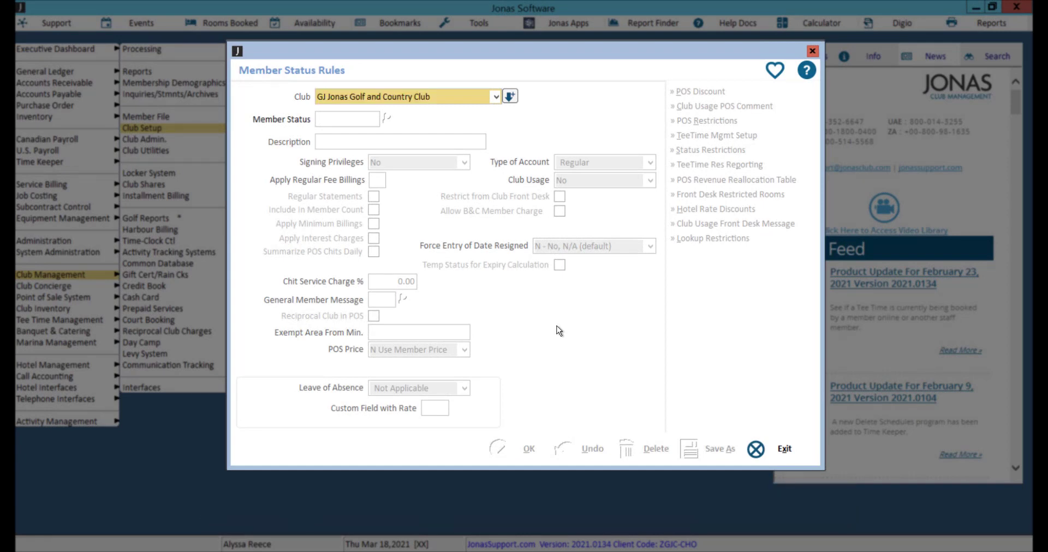
key("Return")
left_click(457, 267)
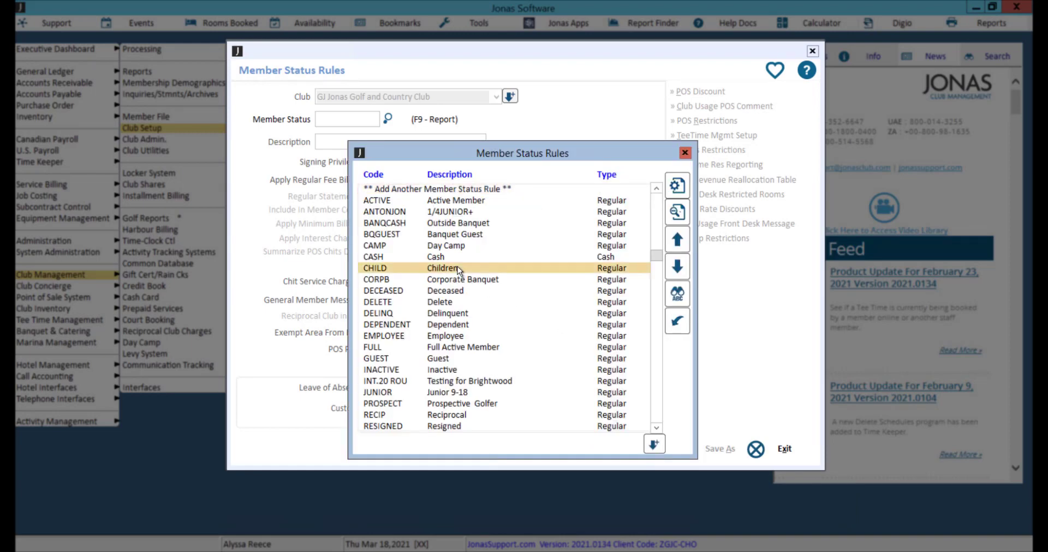
double_click(457, 267)
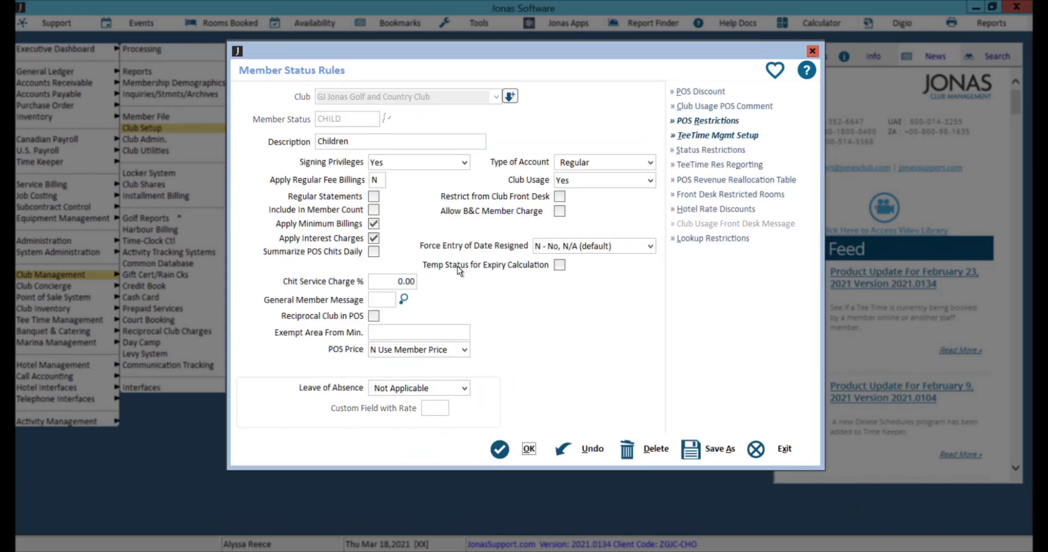
left_click(758, 140)
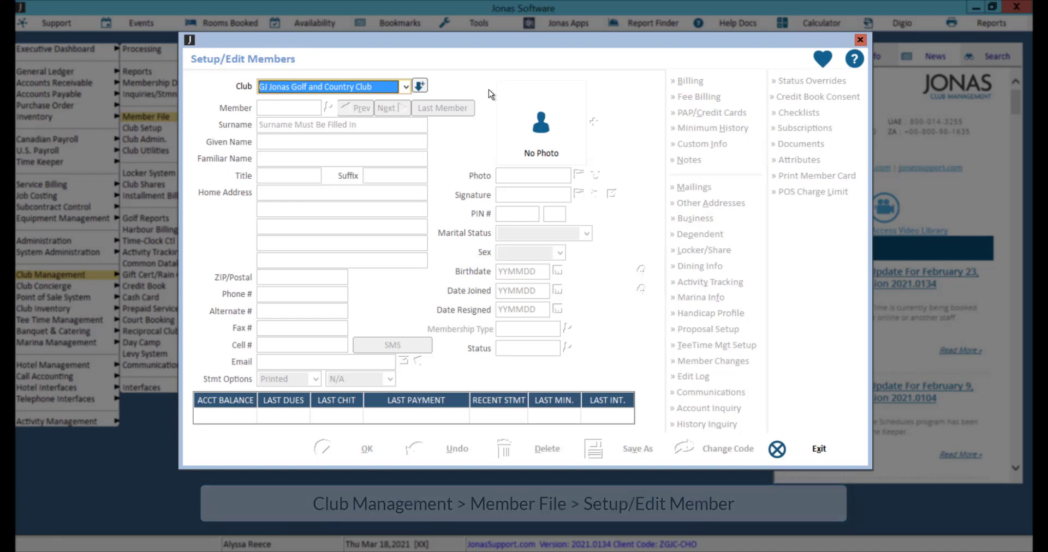
Step: Load the last member's record and view its tee time setup
key("Return")
left_click(437, 109)
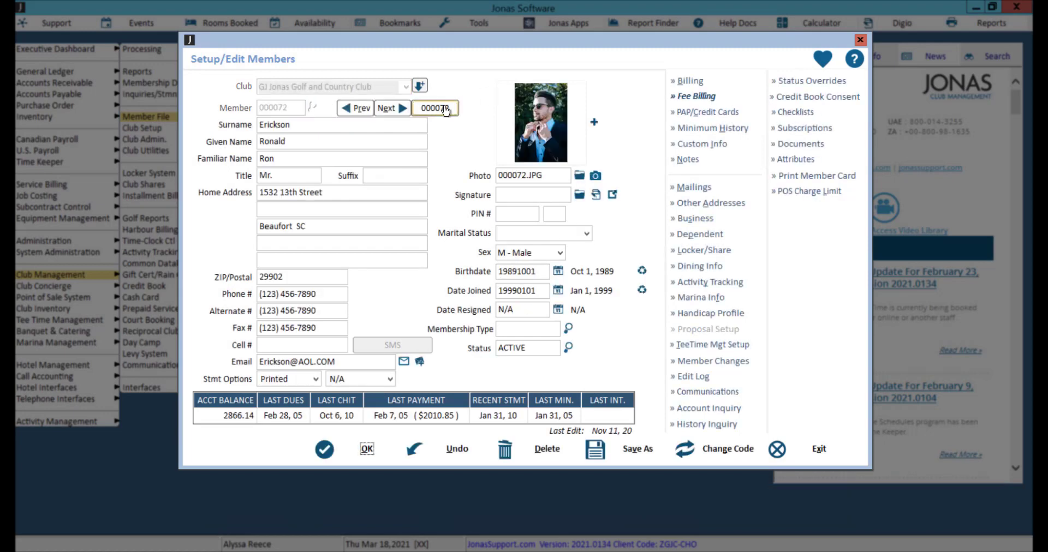
left_click(744, 346)
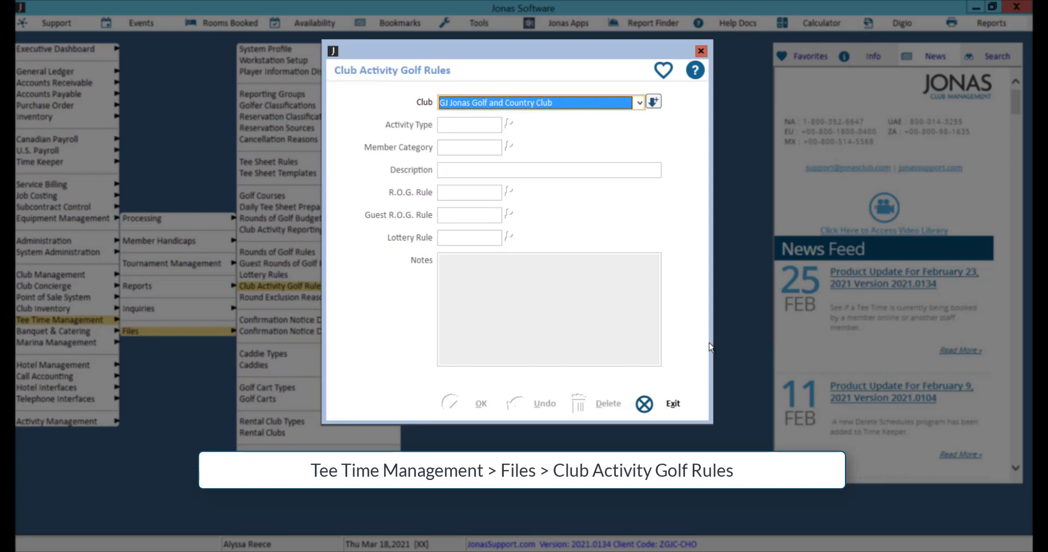
Step: Set activity type GOLF and member category INTERMED Intermediate for the new golf rule
key("Tab")
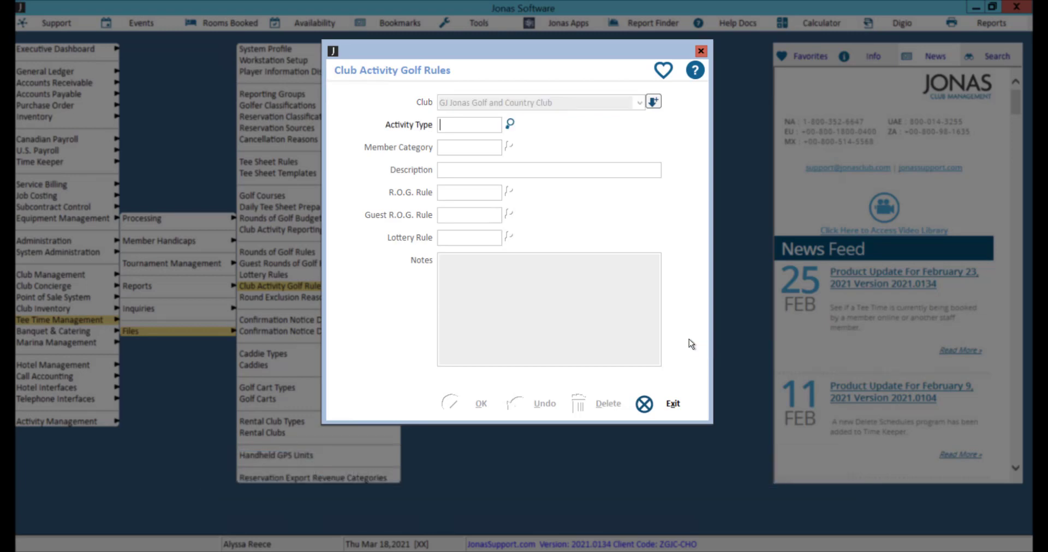
left_click(510, 124)
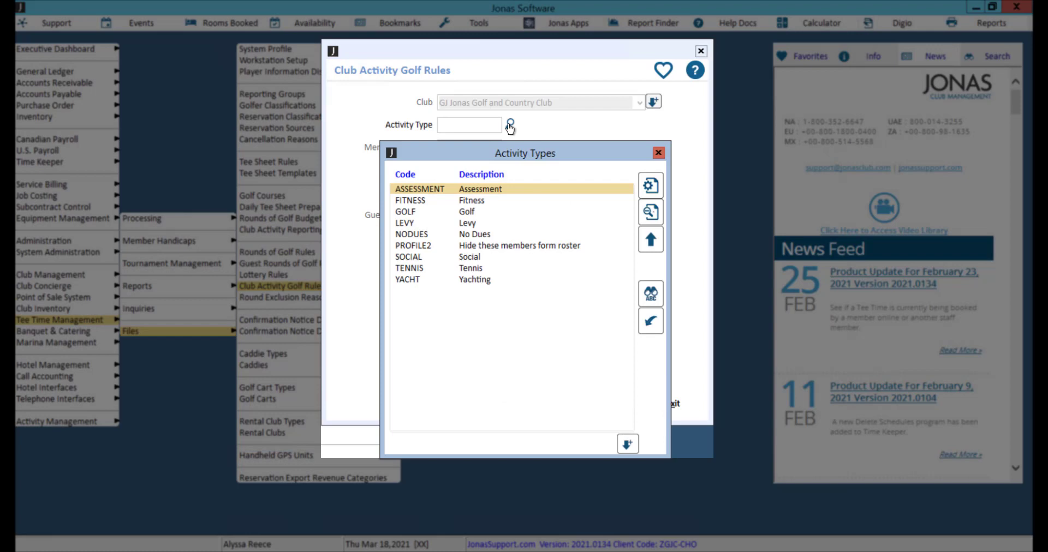
double_click(475, 212)
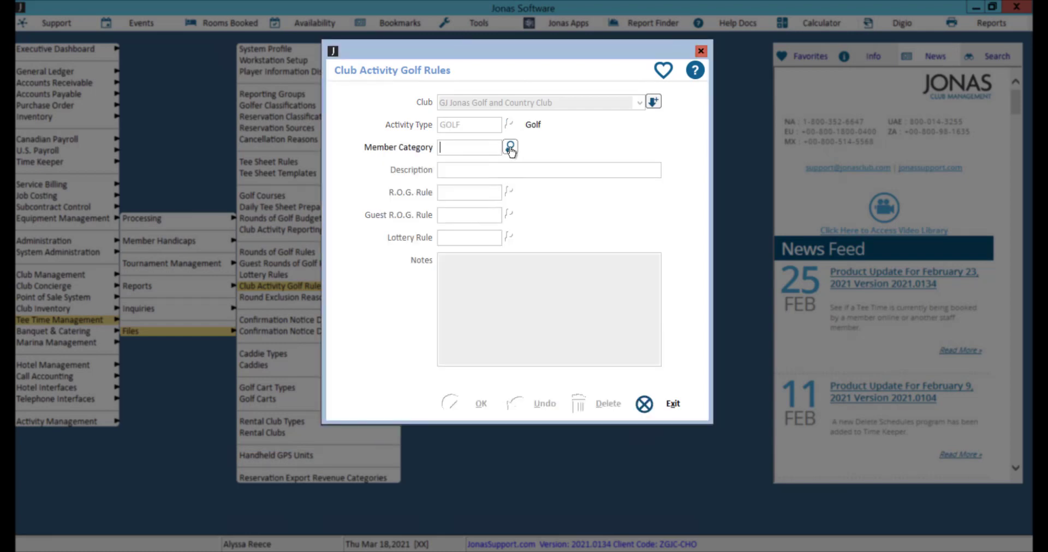
left_click(511, 148)
double_click(474, 189)
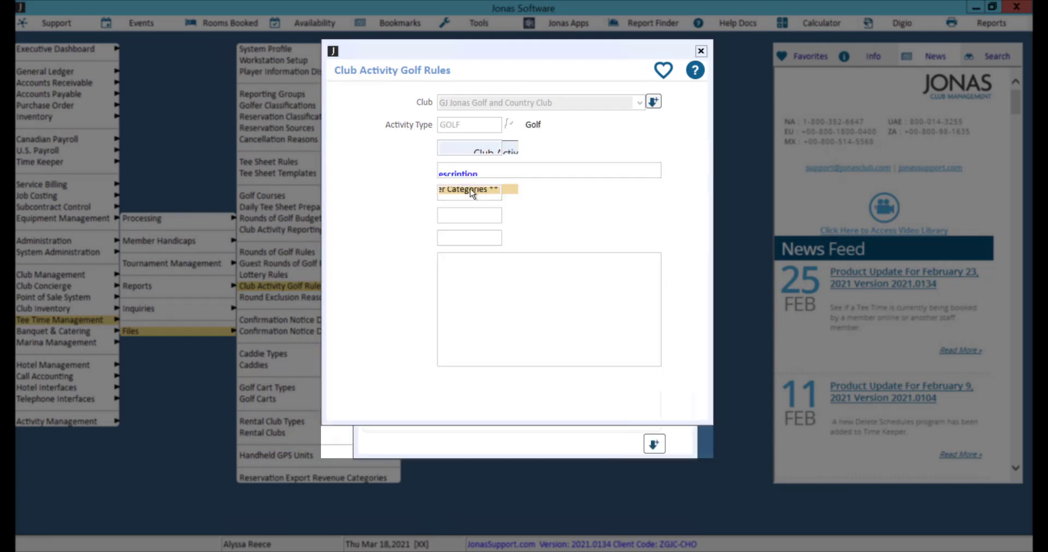
double_click(496, 212)
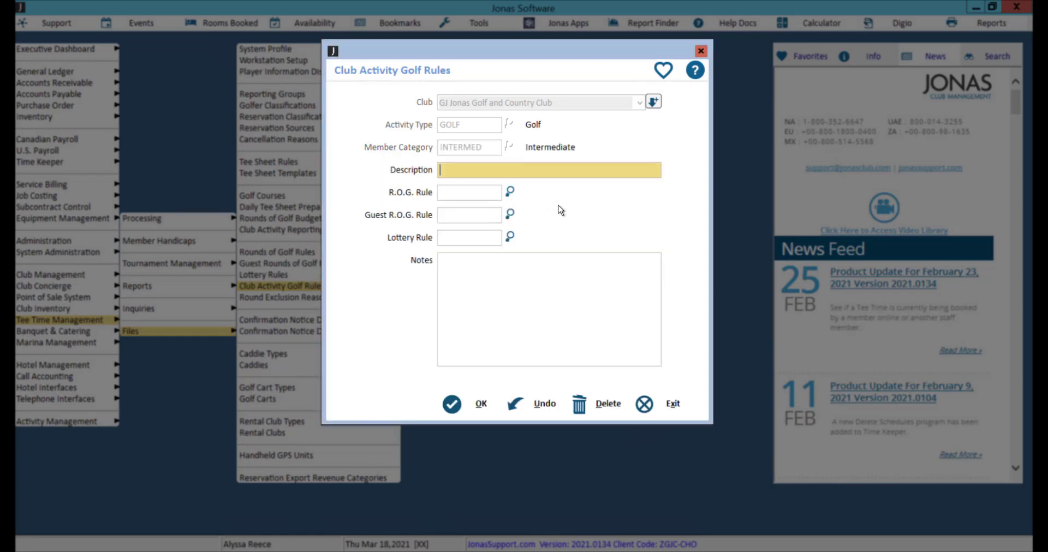